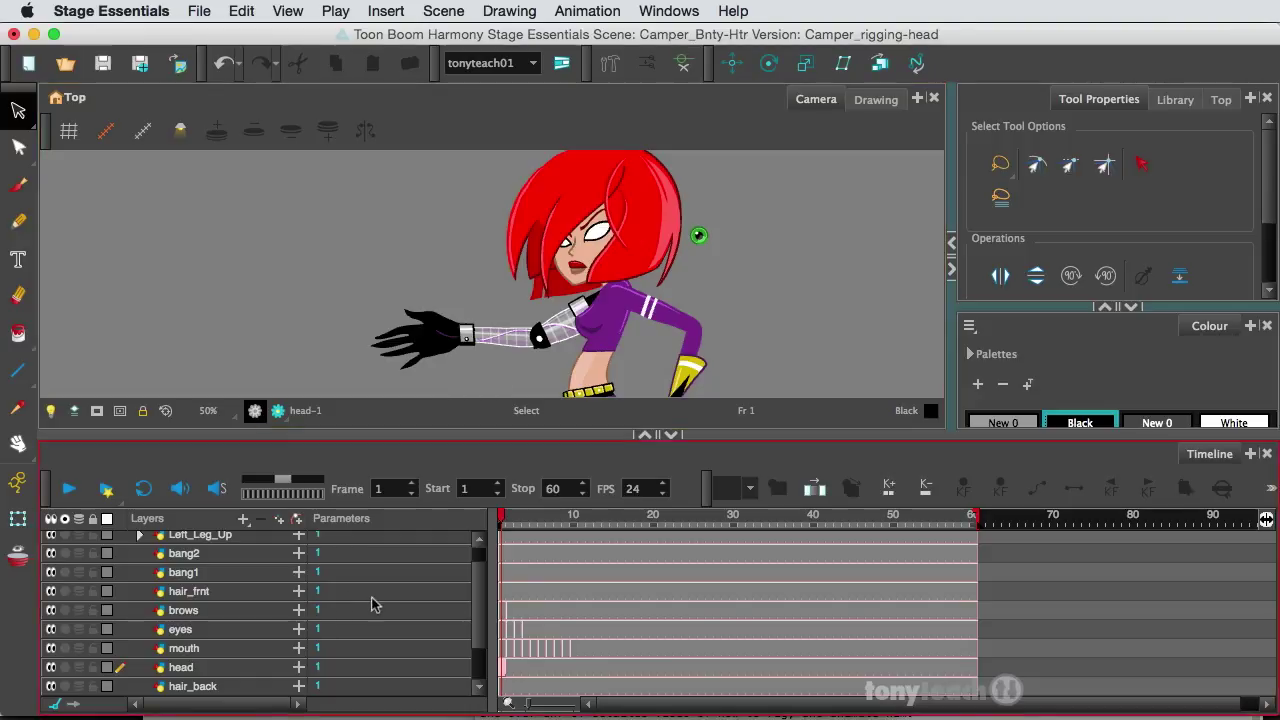
Parent the brows, eyes and mouth layers to the head layer.
{"action": "left_click", "coordinate": [15, 521]}
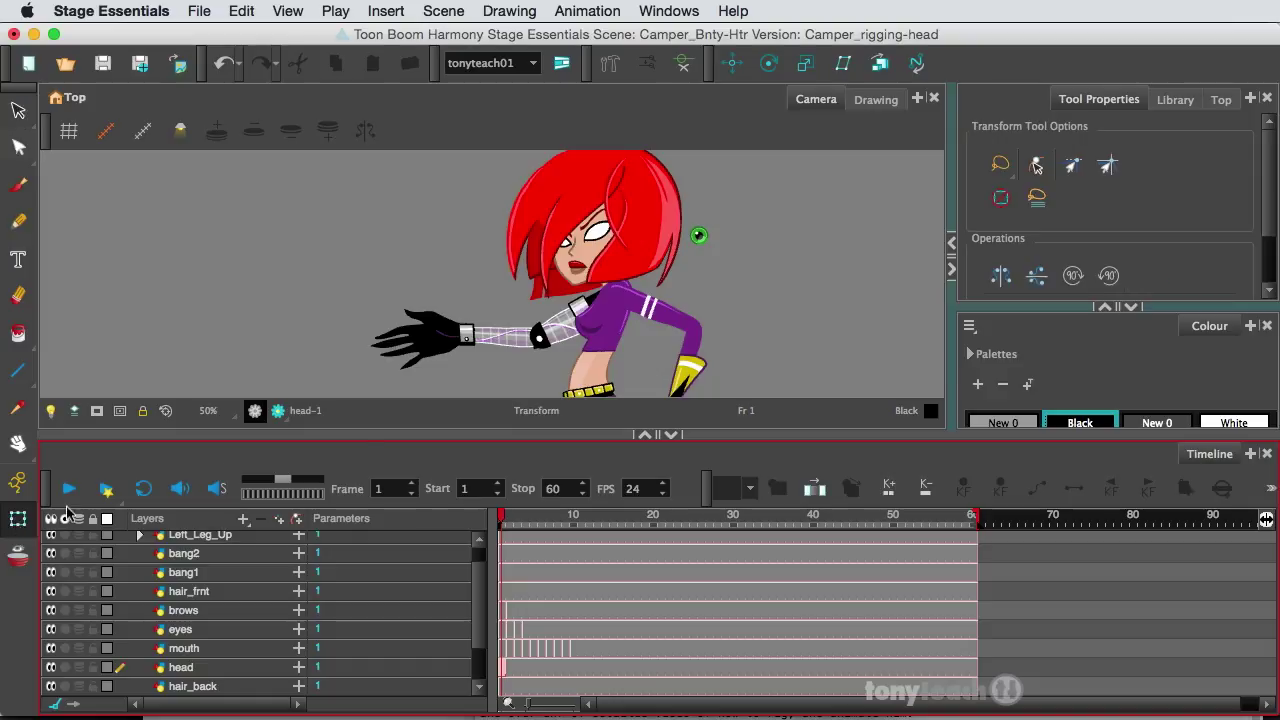
{"action": "left_click", "coordinate": [562, 282]}
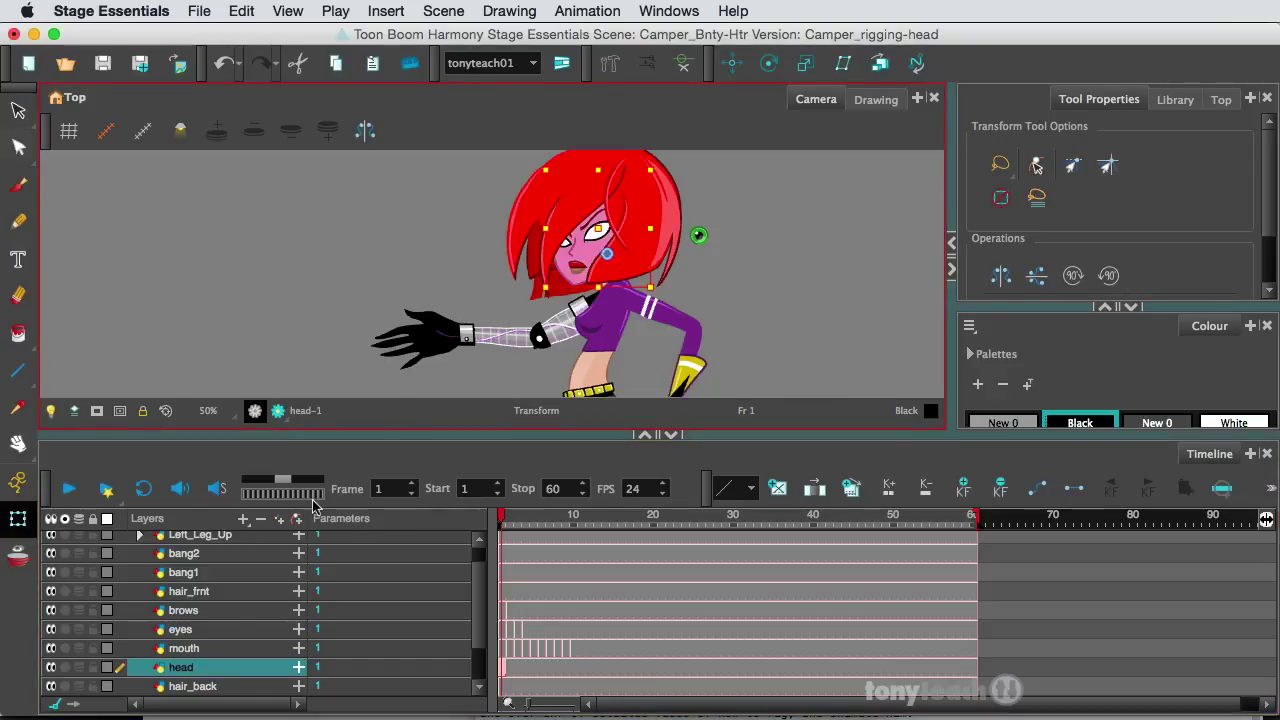
{"action": "scroll", "coordinate": [224, 648], "scroll_direction": "down", "scroll_amount": 1}
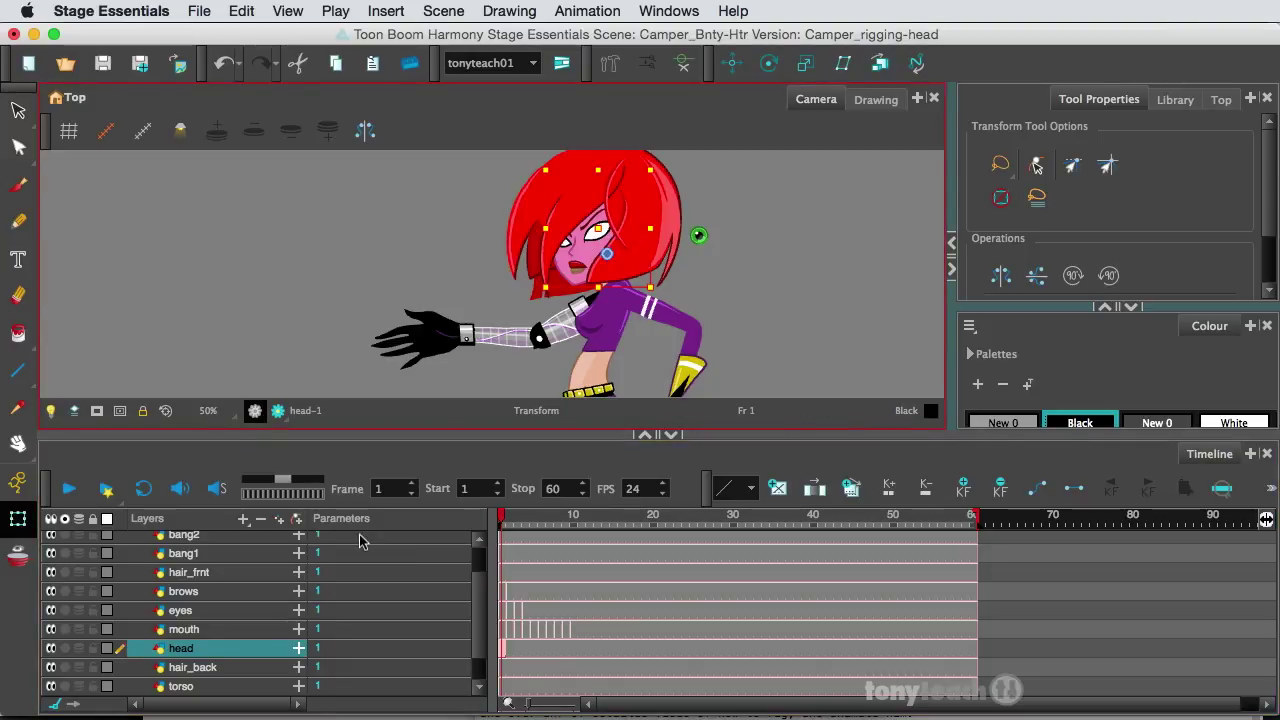
{"action": "left_click", "coordinate": [224, 595]}
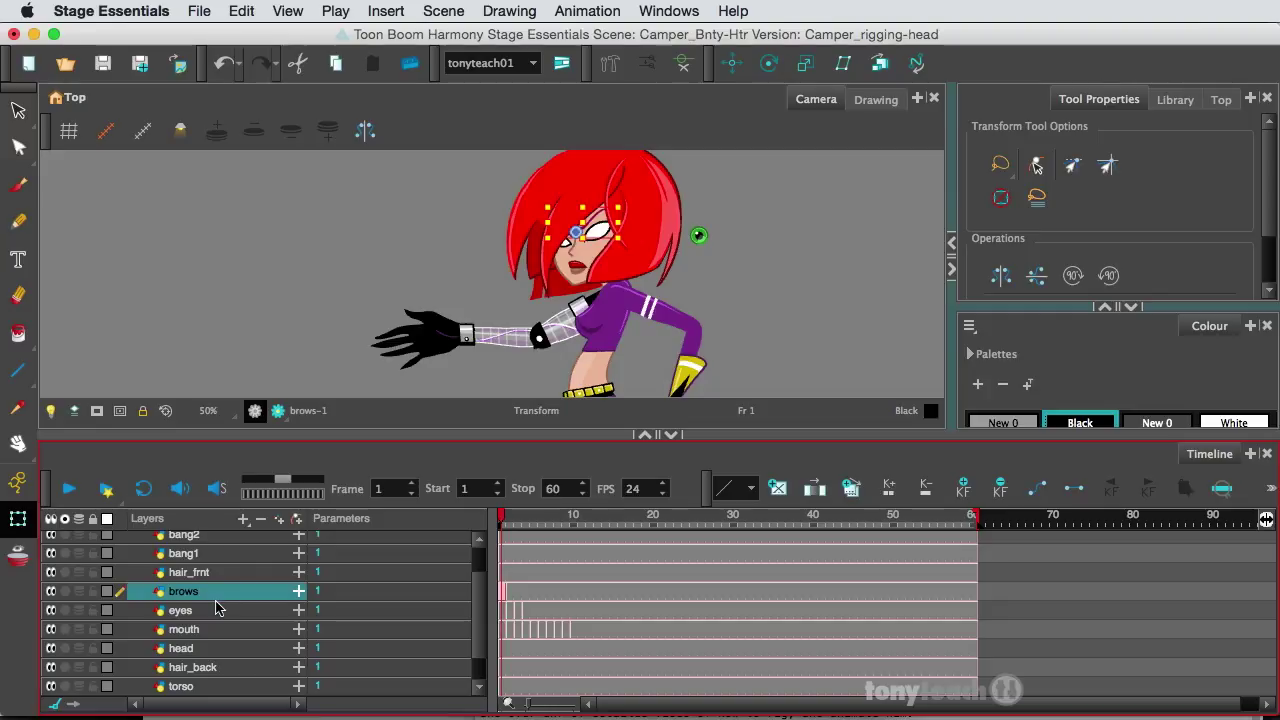
{"action": "left_click", "coordinate": [218, 610], "text": "shift"}
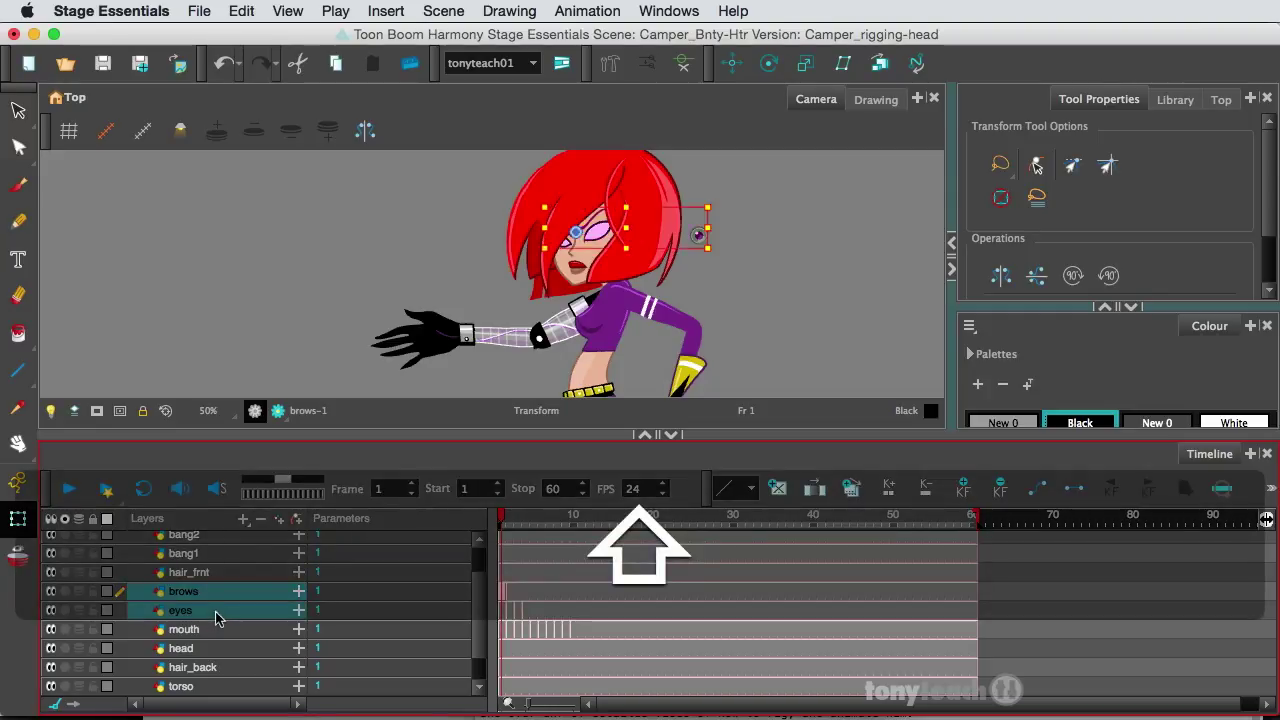
{"action": "left_click", "coordinate": [212, 634], "text": "shift"}
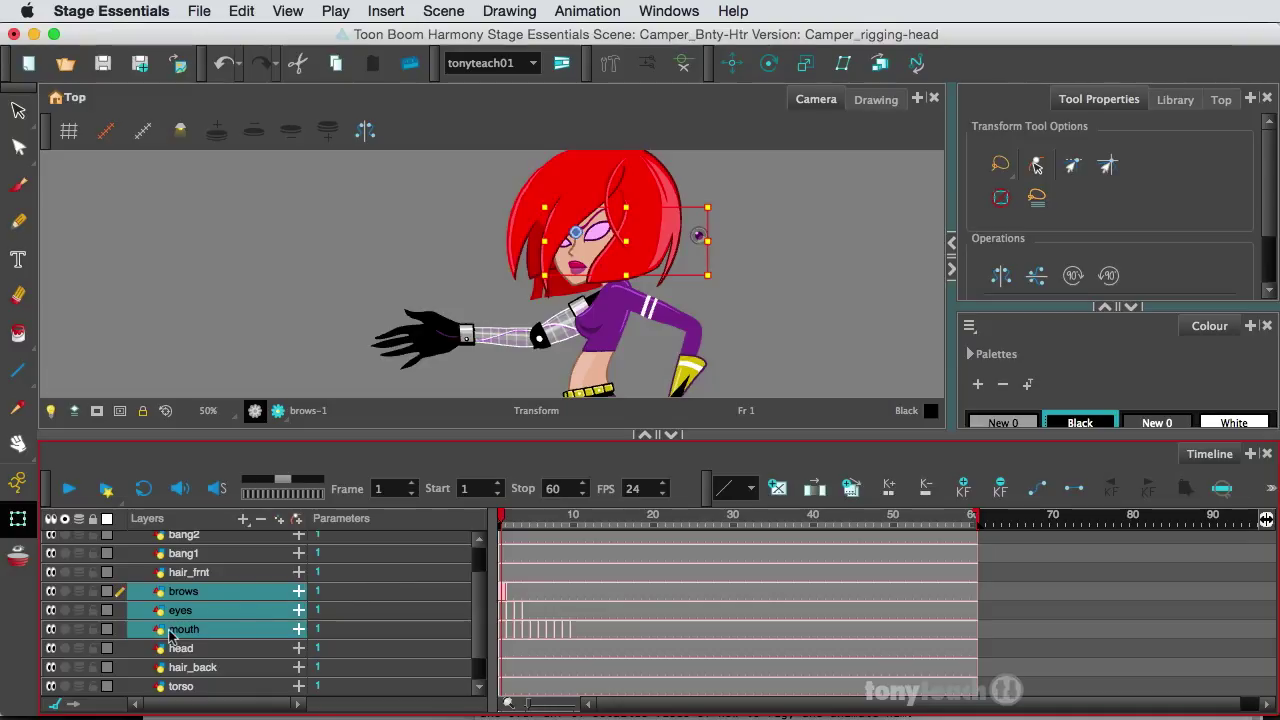
{"action": "left_click_drag", "start_coordinate": [160, 636], "coordinate": [167, 650]}
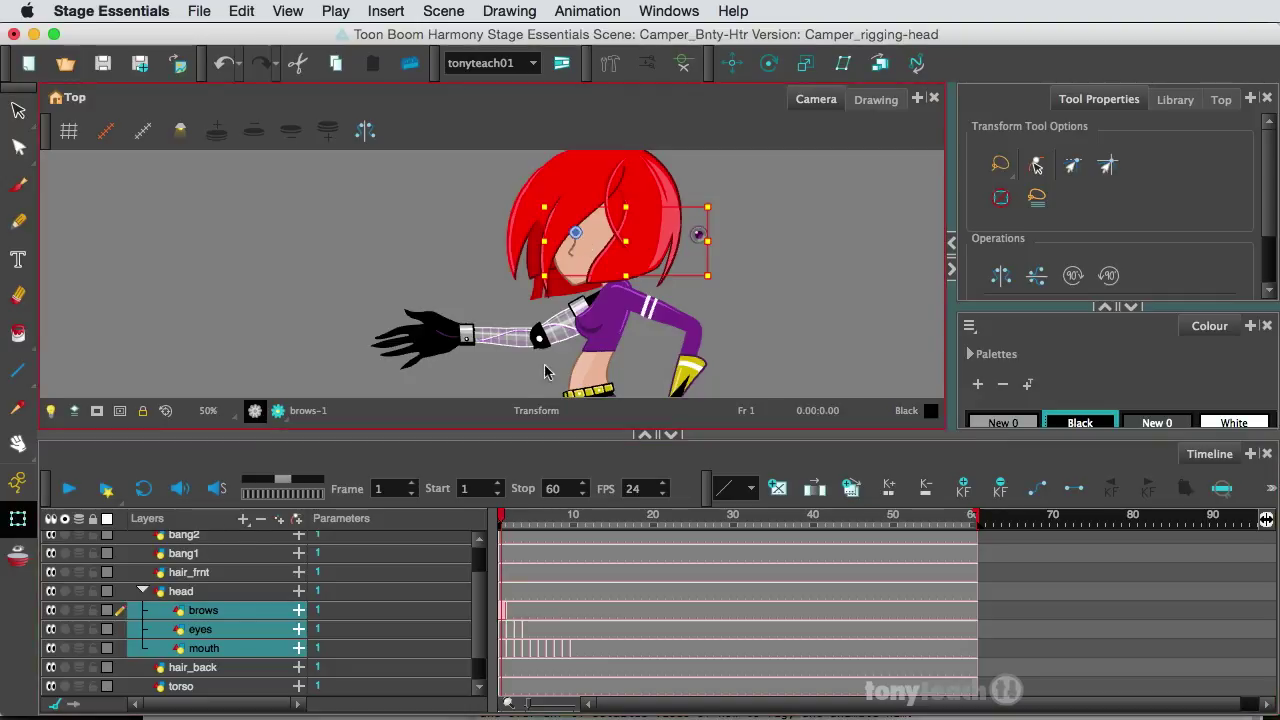
Nudge the brows, eyes and mouth layers forward so they sit in front of the head drawing.
{"action": "left_click", "coordinate": [205, 594]}
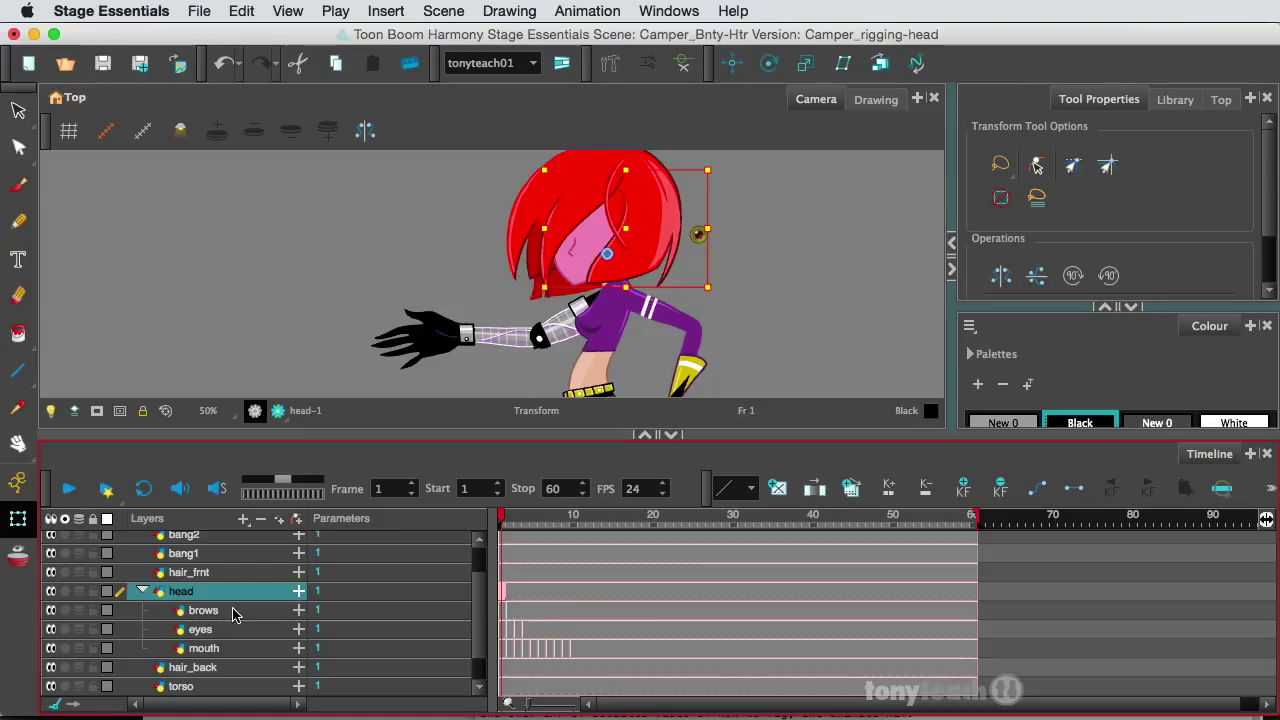
{"action": "left_click", "coordinate": [234, 613]}
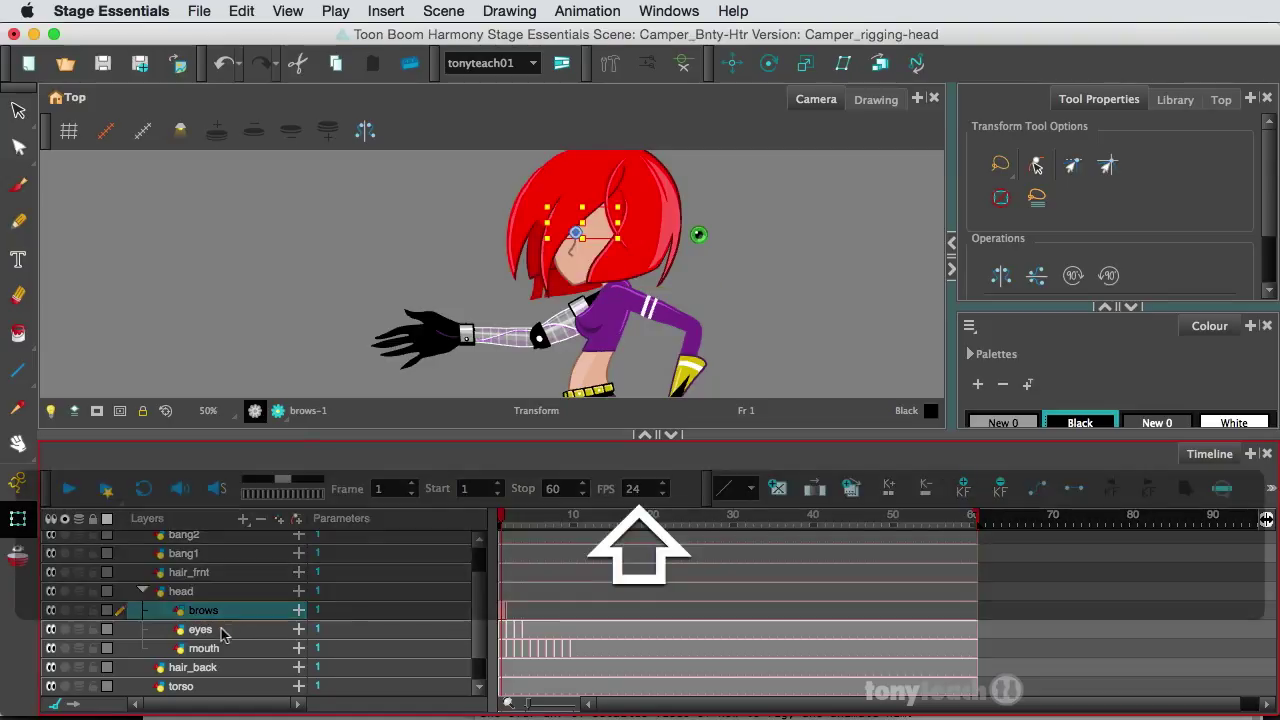
{"action": "left_click", "coordinate": [219, 652], "text": "shift"}
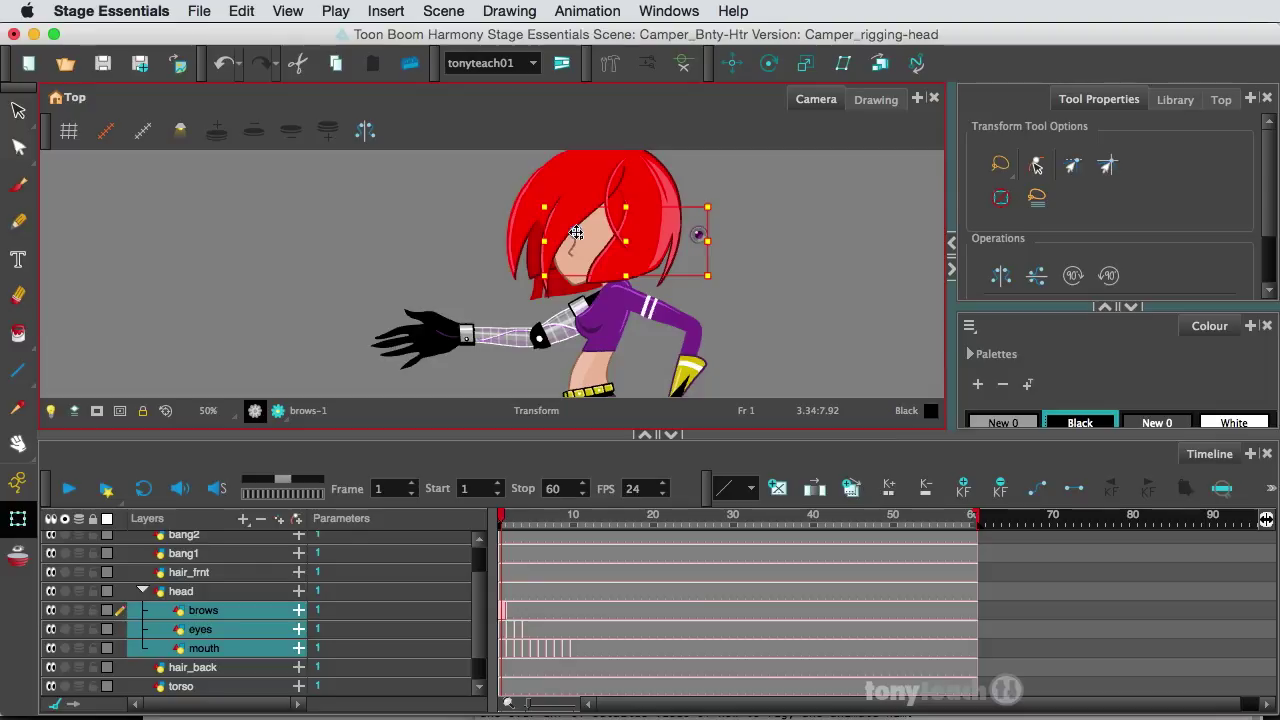
{"action": "key", "text": "ctrl+c"}
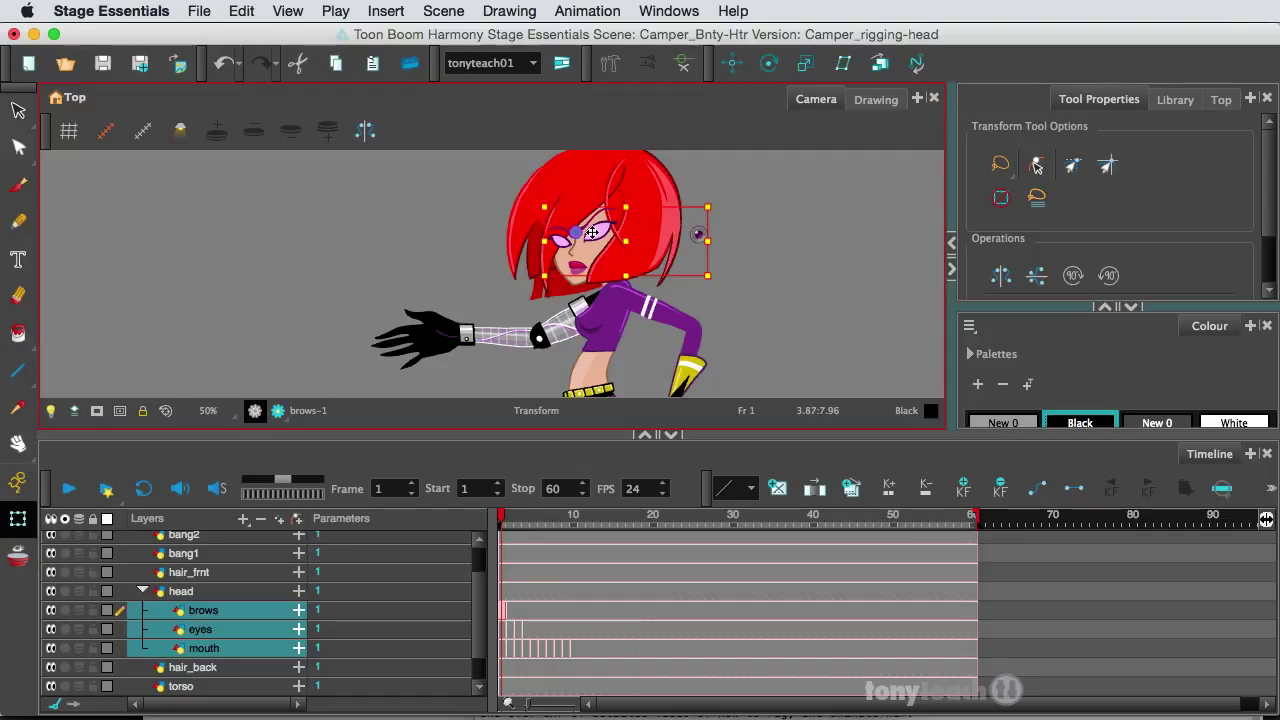
{"action": "left_click", "coordinate": [214, 593]}
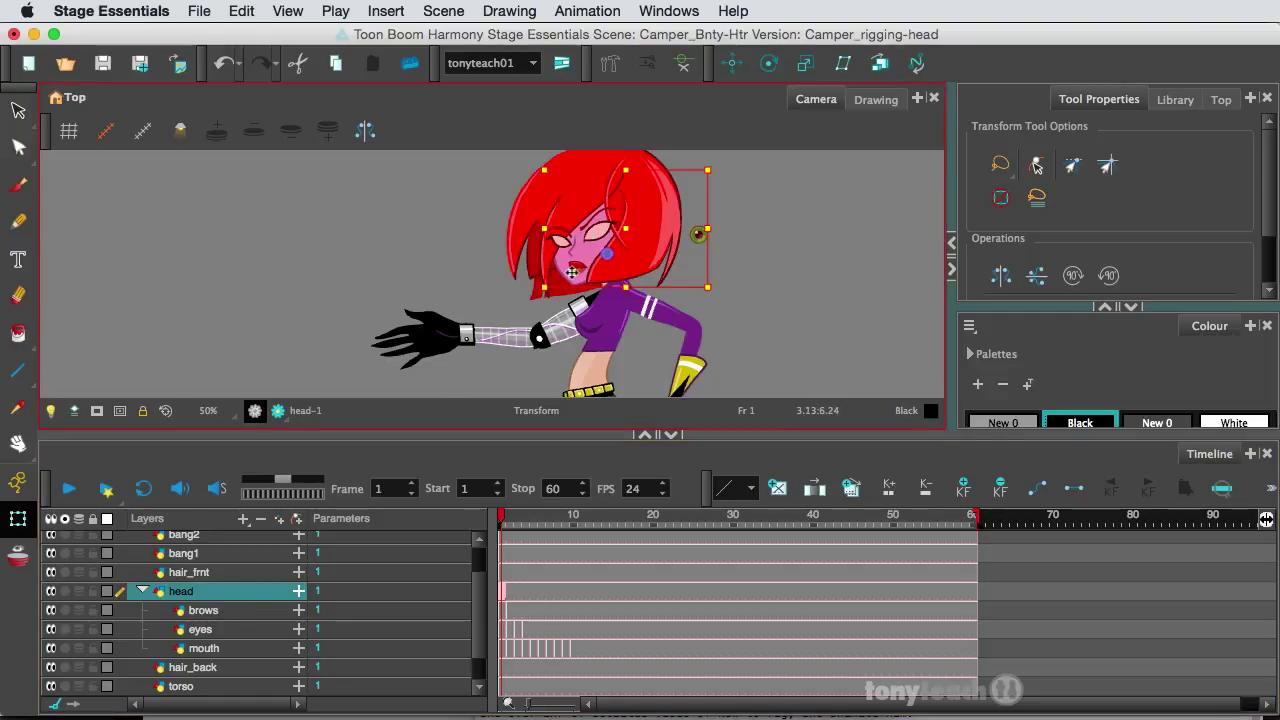
Parent the bang2, bang1 and hair_frnt layers to the head and nudge them in front of the face.
{"action": "left_click", "coordinate": [218, 576]}
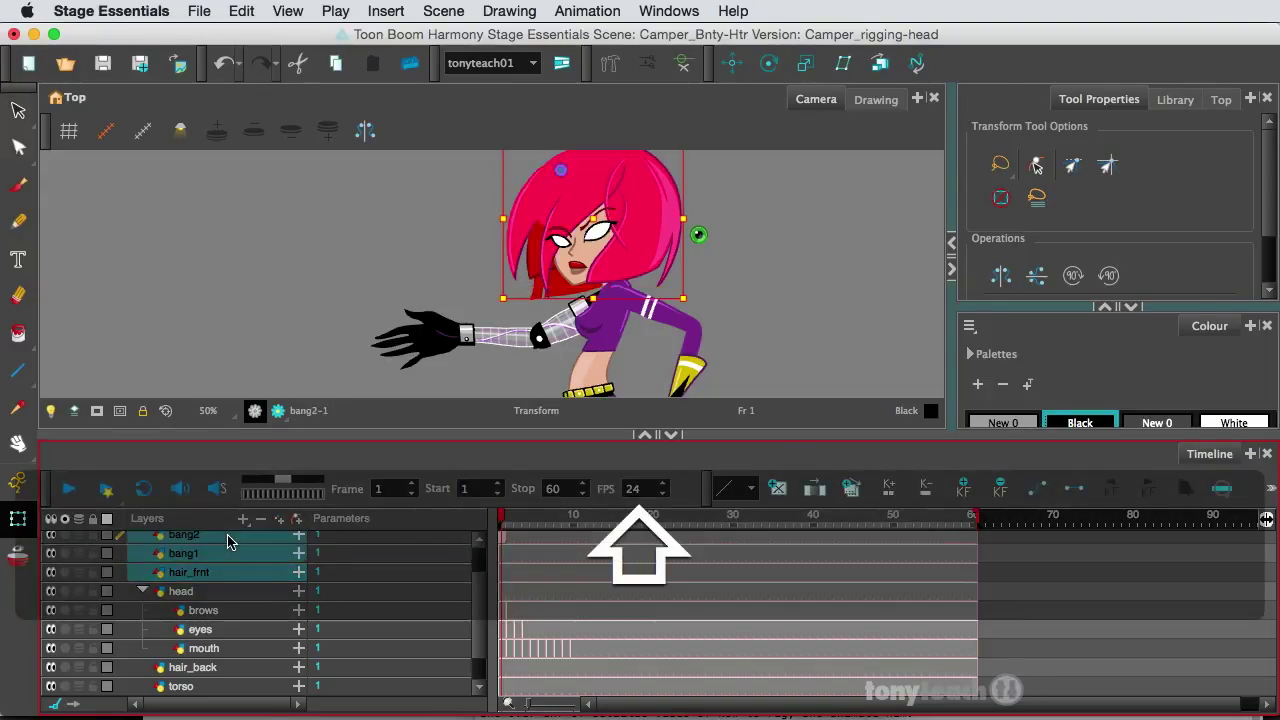
{"action": "left_click", "coordinate": [228, 541], "text": "shift"}
{"action": "left_click_drag", "start_coordinate": [205, 576], "coordinate": [188, 602]}
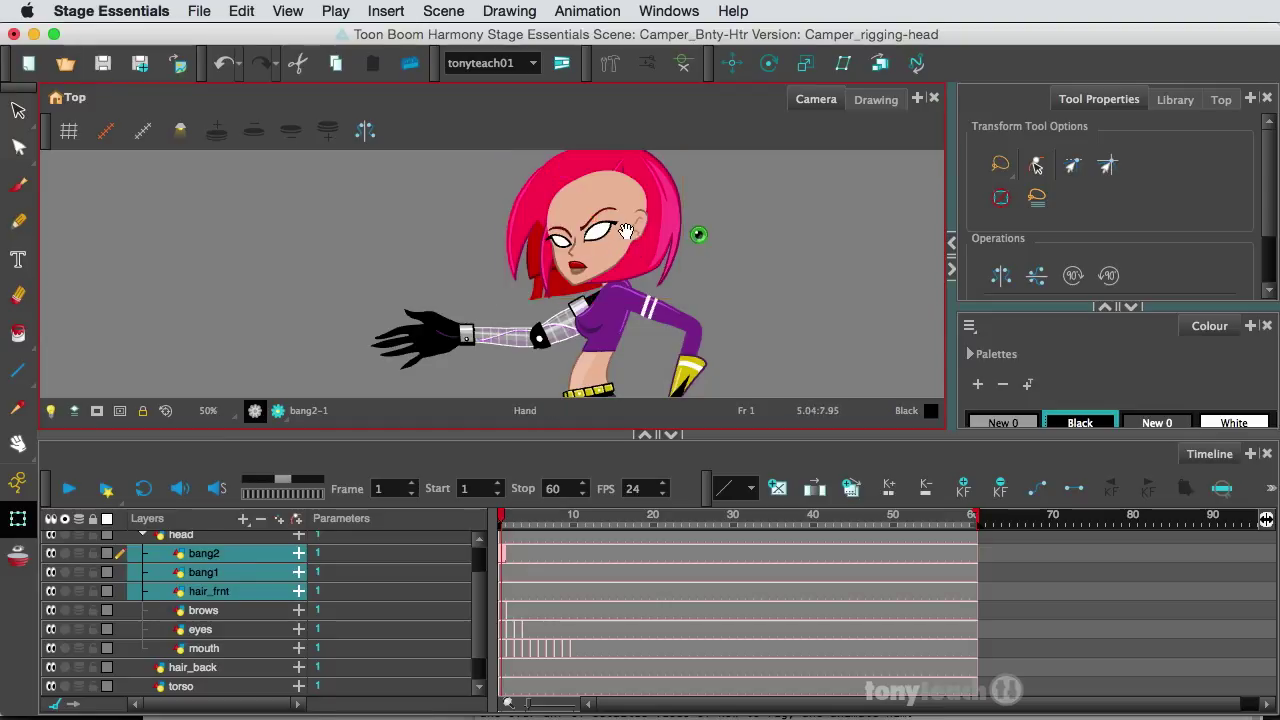
{"action": "scroll", "coordinate": [636, 243], "scroll_direction": "up", "scroll_amount": 3}
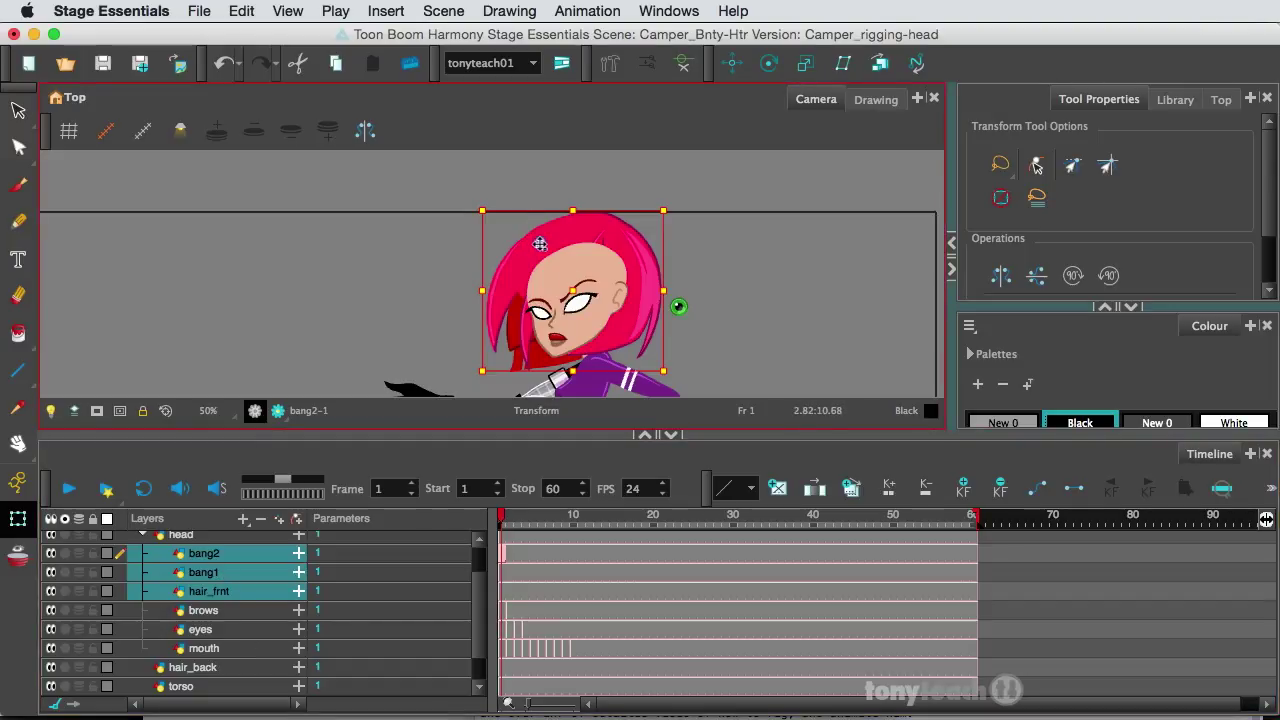
{"action": "left_click", "coordinate": [540, 242]}
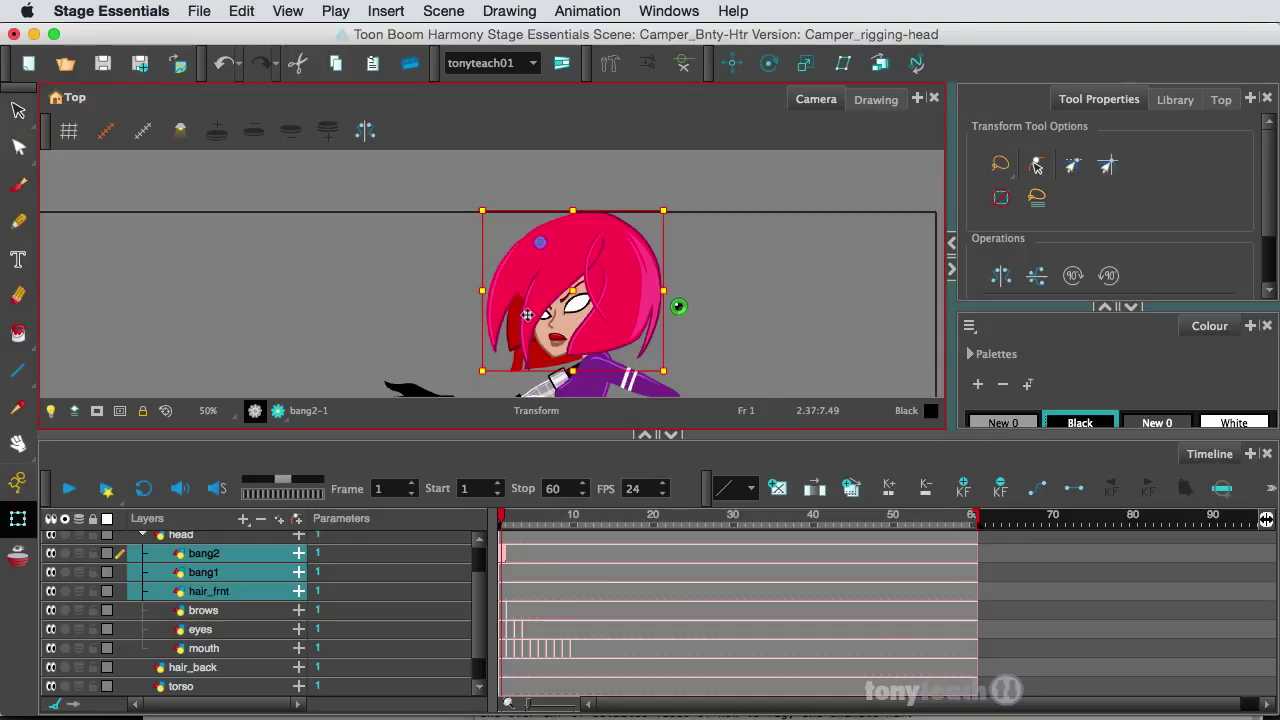
Nudge the brows and eyes layers forward so they sit in front of the front hair.
{"action": "left_click", "coordinate": [248, 612]}
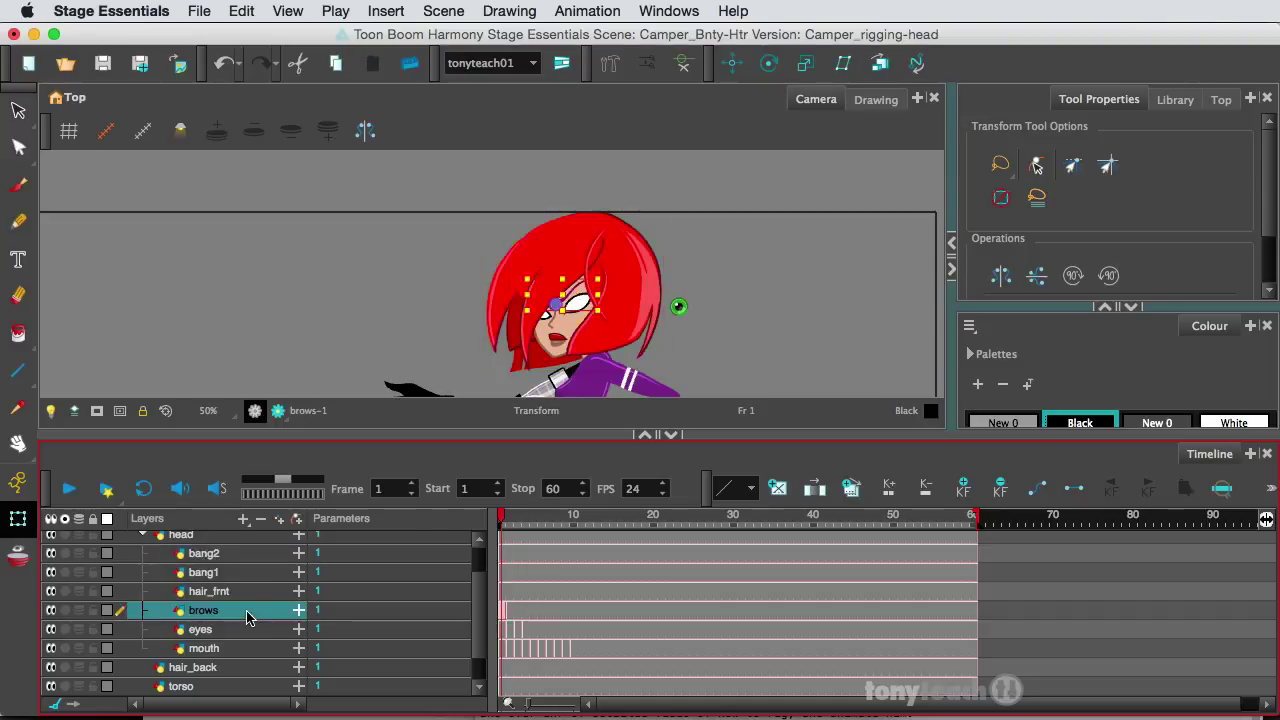
{"action": "left_click", "coordinate": [238, 630], "text": "shift"}
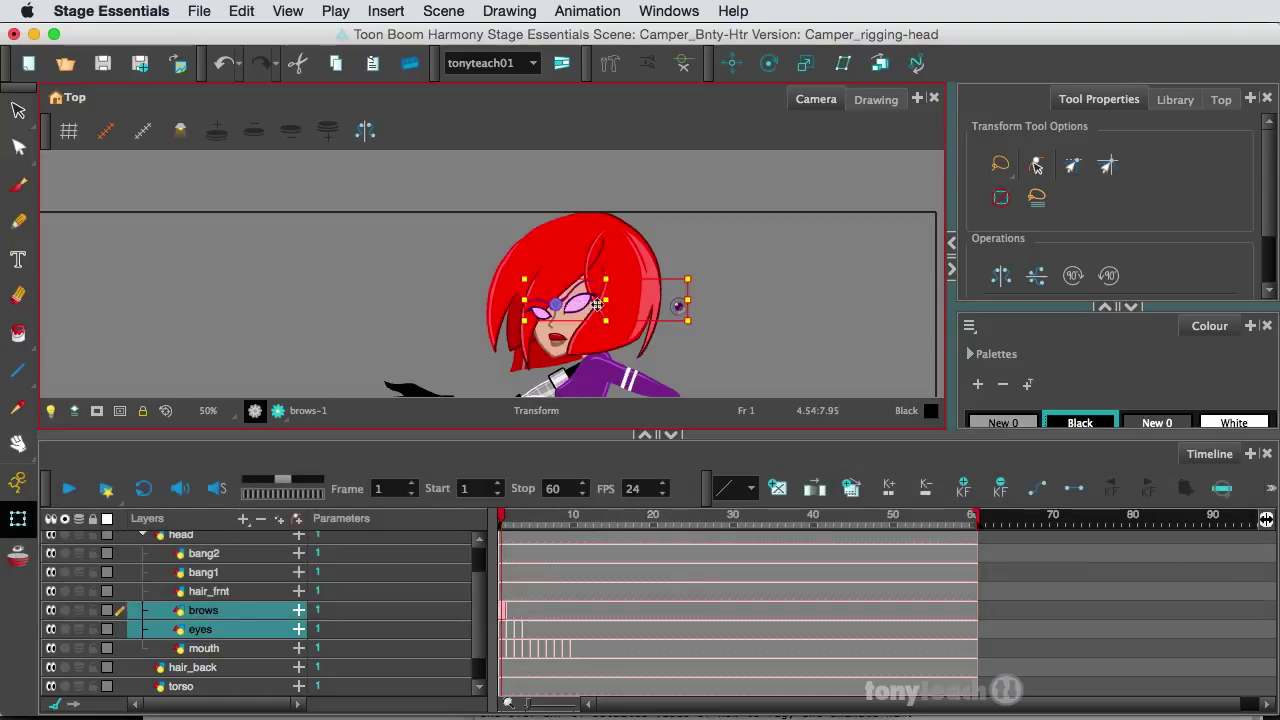
{"action": "scroll", "coordinate": [578, 305], "scroll_direction": "up", "scroll_amount": 2}
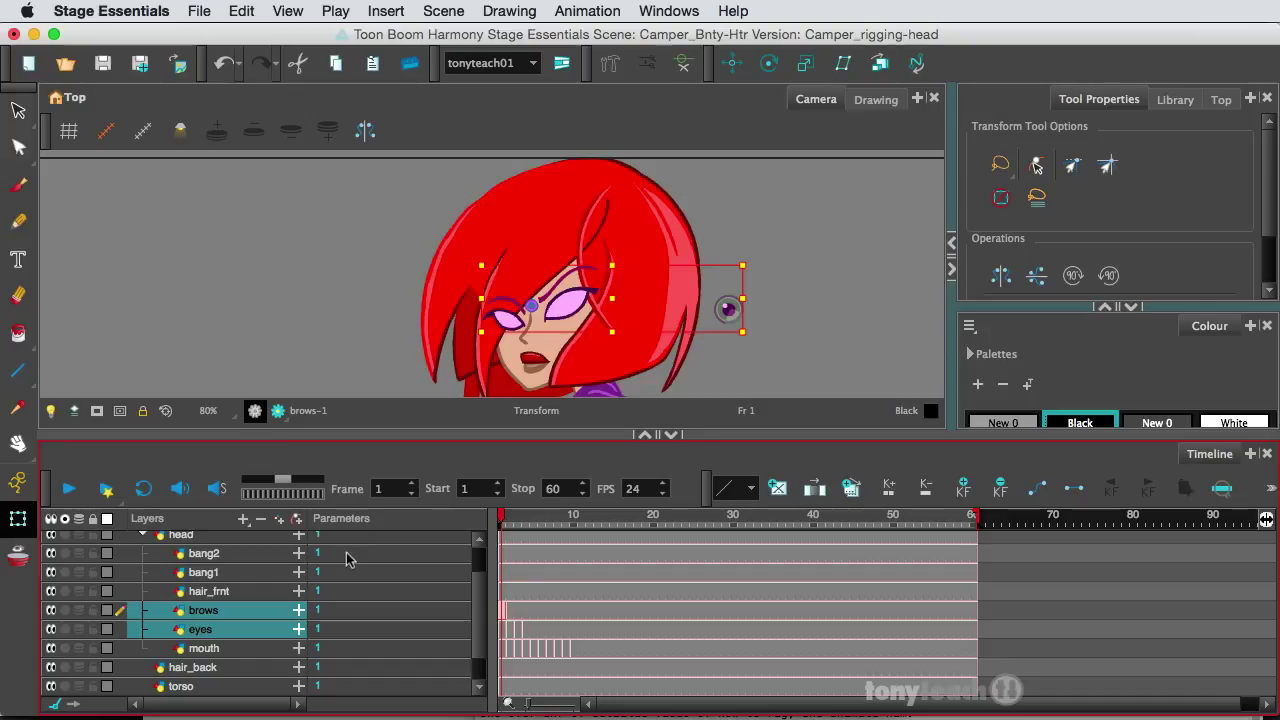
Parent the hair_back layer to the head and move the layers from bang2 through mouth above it in the layer order.
{"action": "left_click", "coordinate": [180, 668]}
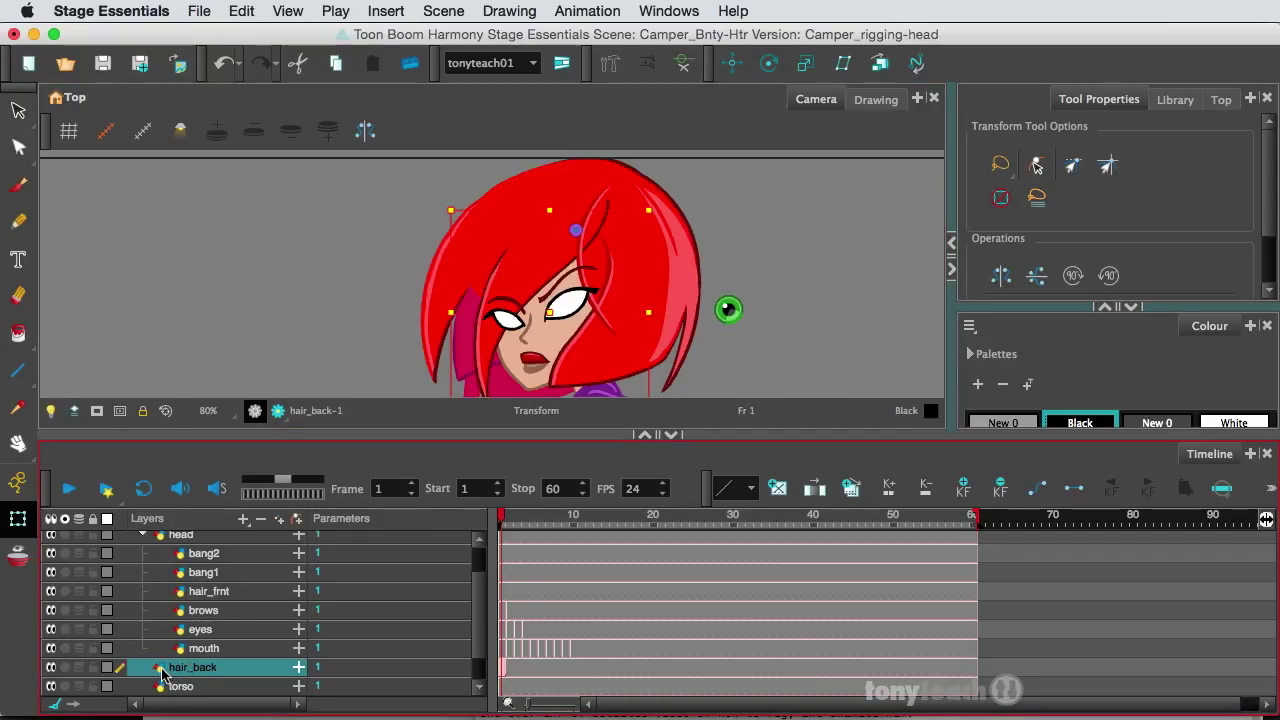
{"action": "left_click_drag", "start_coordinate": [162, 676], "coordinate": [169, 546]}
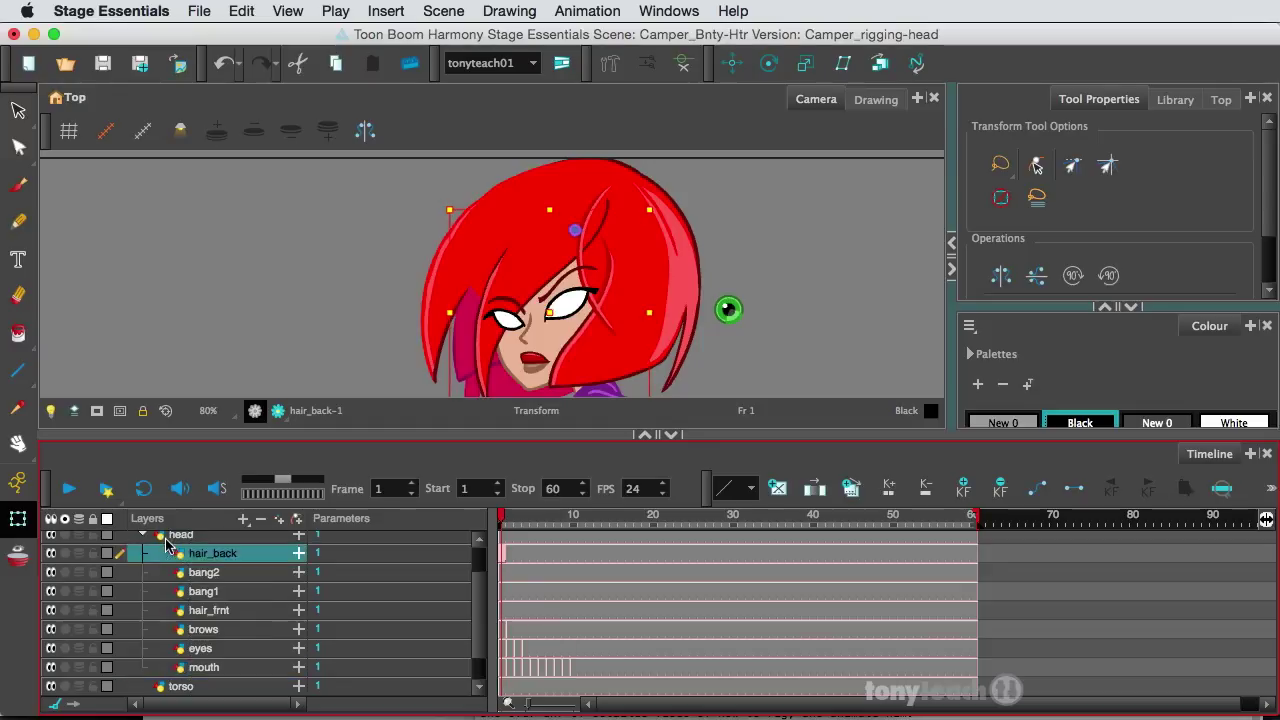
{"action": "left_click", "coordinate": [205, 573]}
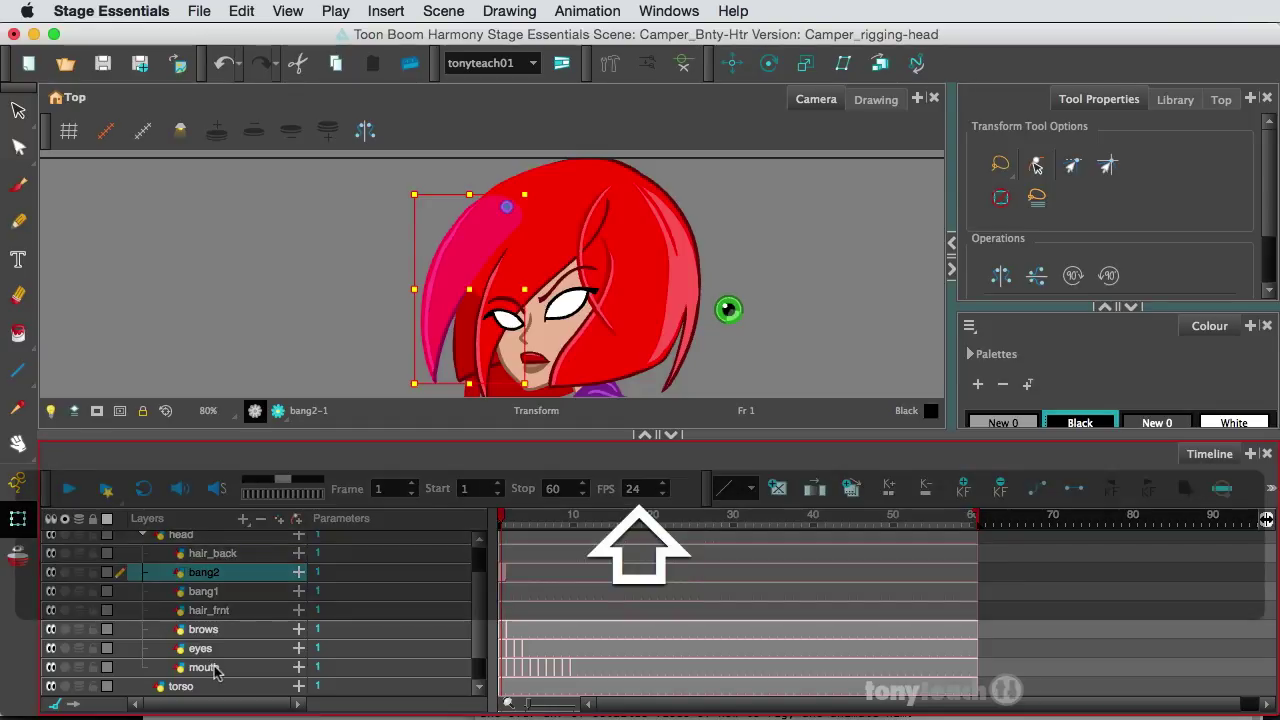
{"action": "left_click", "coordinate": [213, 668], "text": "shift"}
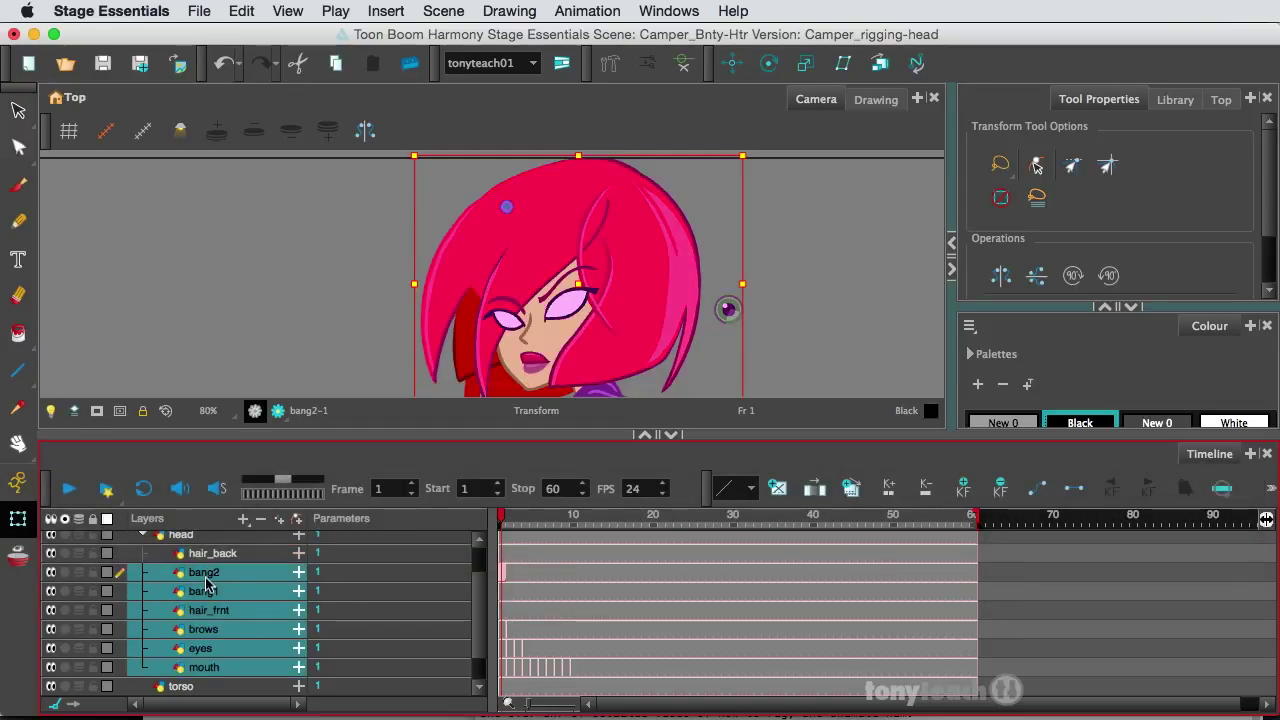
{"action": "left_click_drag", "start_coordinate": [211, 578], "coordinate": [214, 546]}
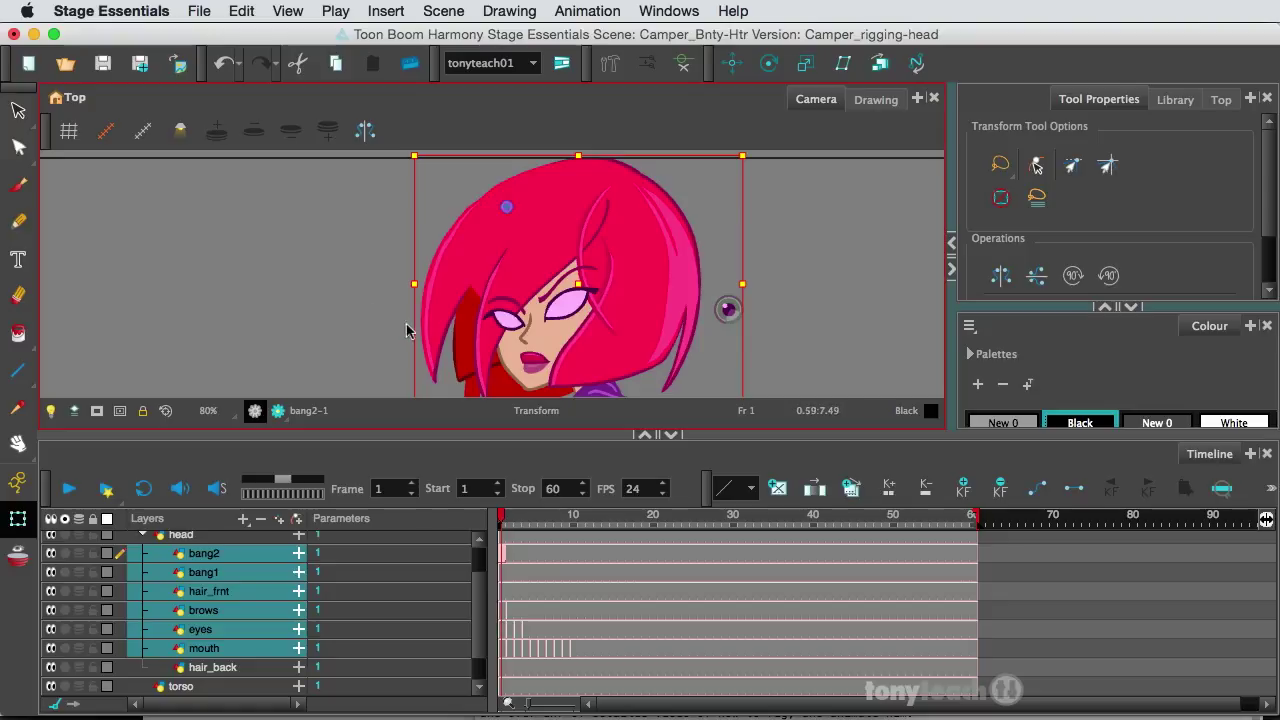
{"action": "scroll", "coordinate": [469, 331], "scroll_direction": "down", "scroll_amount": 1}
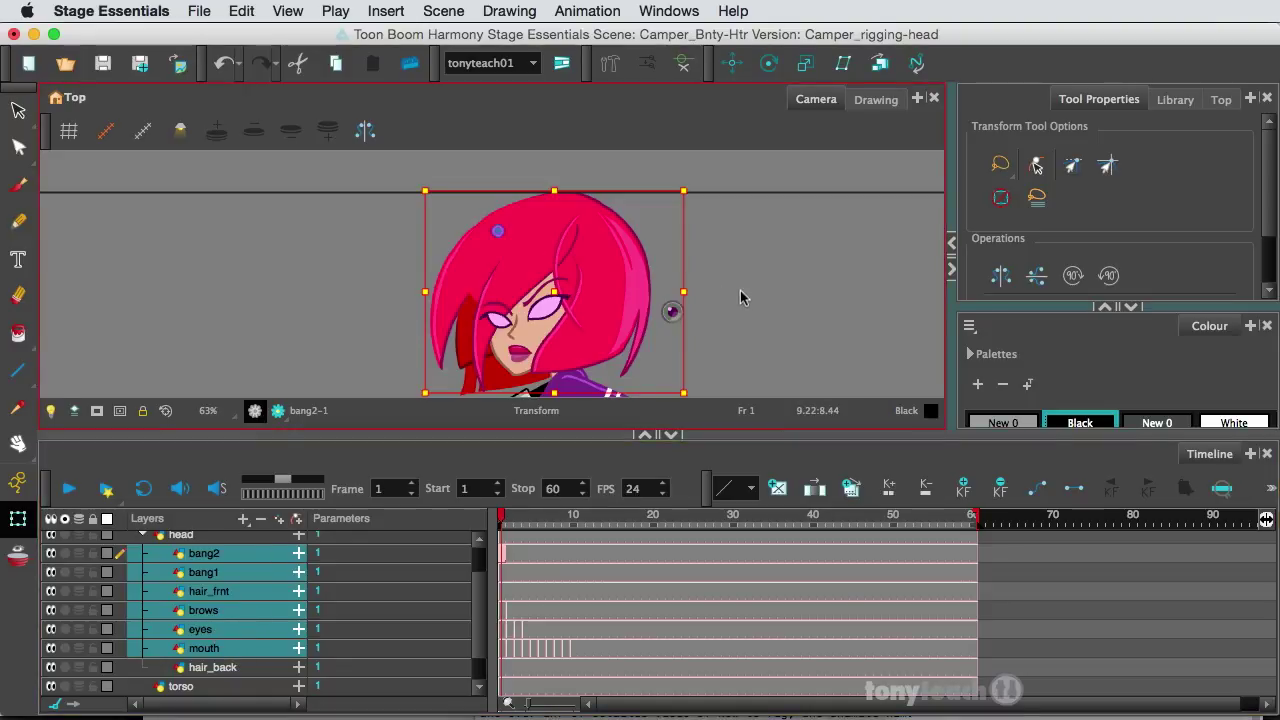
Rotate the head to test that its attached layers follow, and undo the rotation.
{"action": "left_click", "coordinate": [204, 540]}
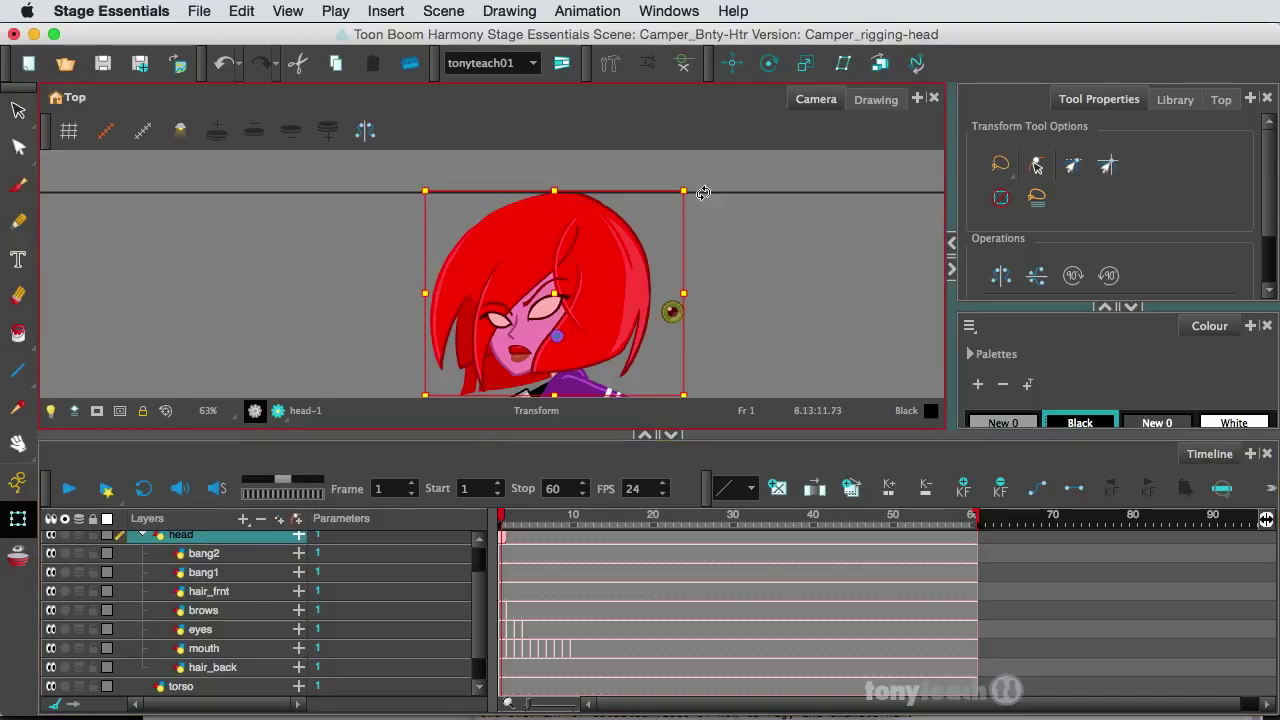
{"action": "left_click_drag", "start_coordinate": [704, 190], "coordinate": [680, 213]}
{"action": "key", "text": "super+c"}
{"action": "key", "text": "super+z"}
{"action": "scroll", "coordinate": [730, 224], "scroll_direction": "down", "scroll_amount": 2}
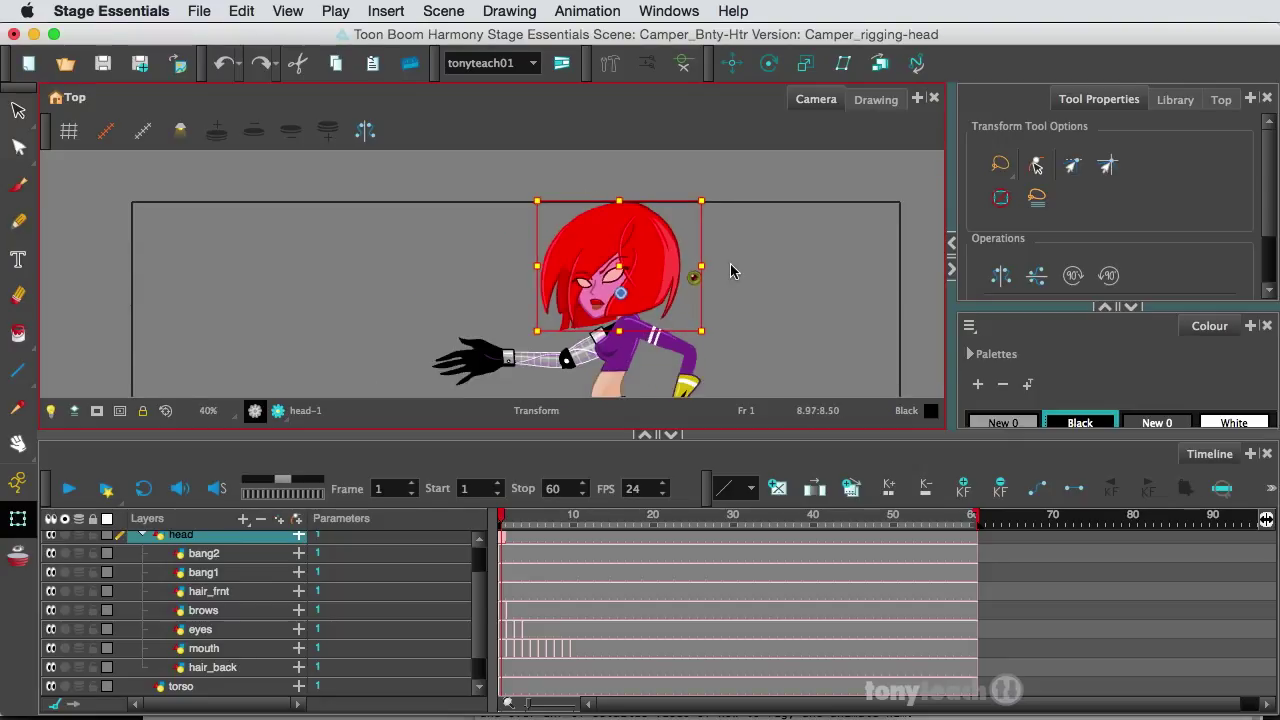
Deselect the head and collapse its layer hierarchy in the timeline.
{"action": "left_click", "coordinate": [730, 270]}
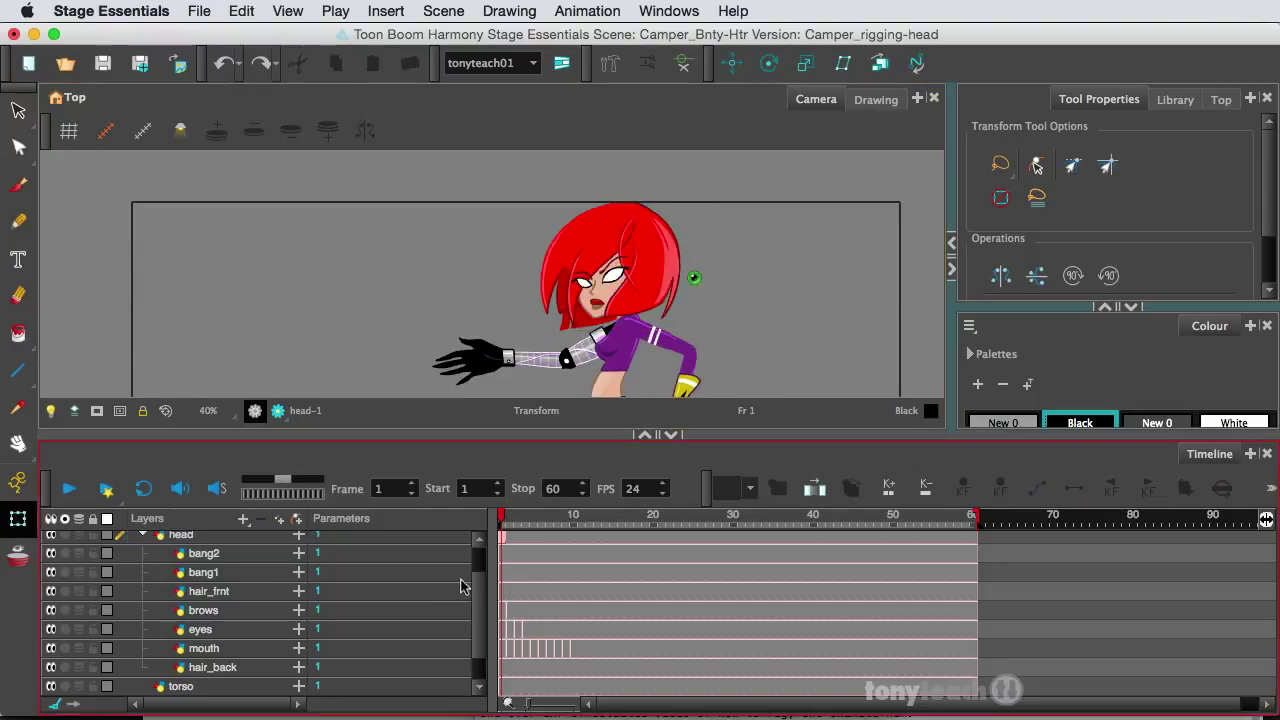
{"action": "scroll", "coordinate": [474, 587], "scroll_direction": "up", "scroll_amount": 2}
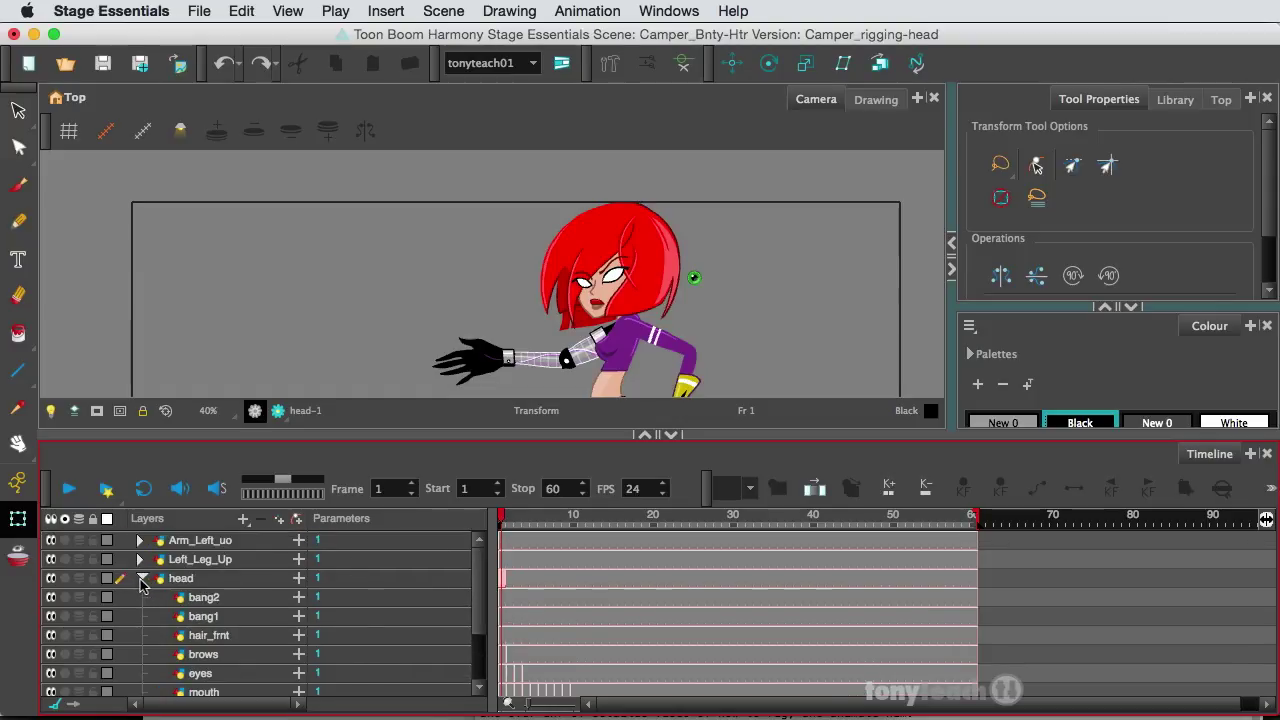
{"action": "left_click", "coordinate": [141, 580]}
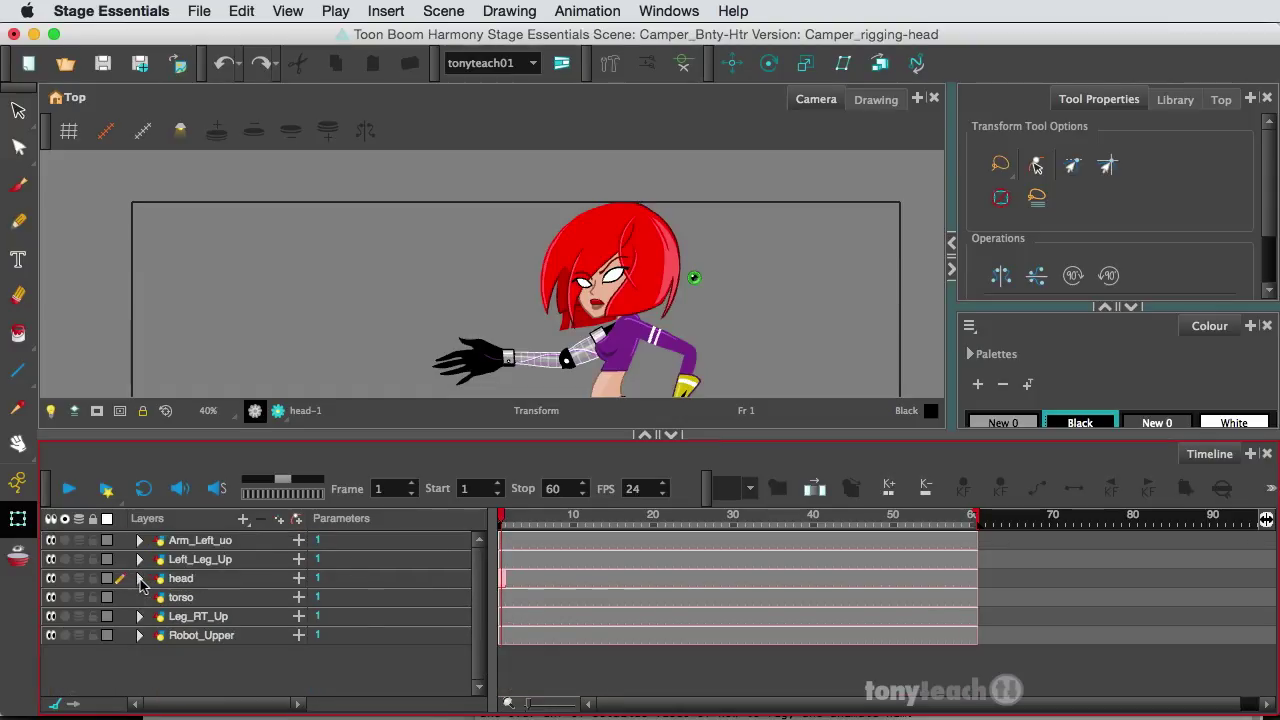